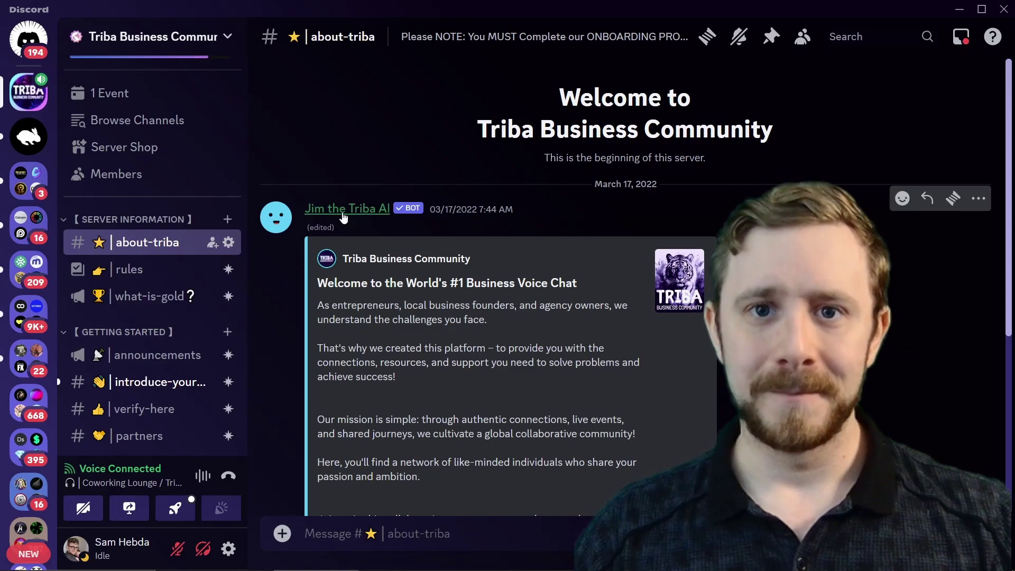
# - Cancel the existing Business Mastermind event from the server's events list
pyautogui.click(99, 97)
pyautogui.click(376, 271)
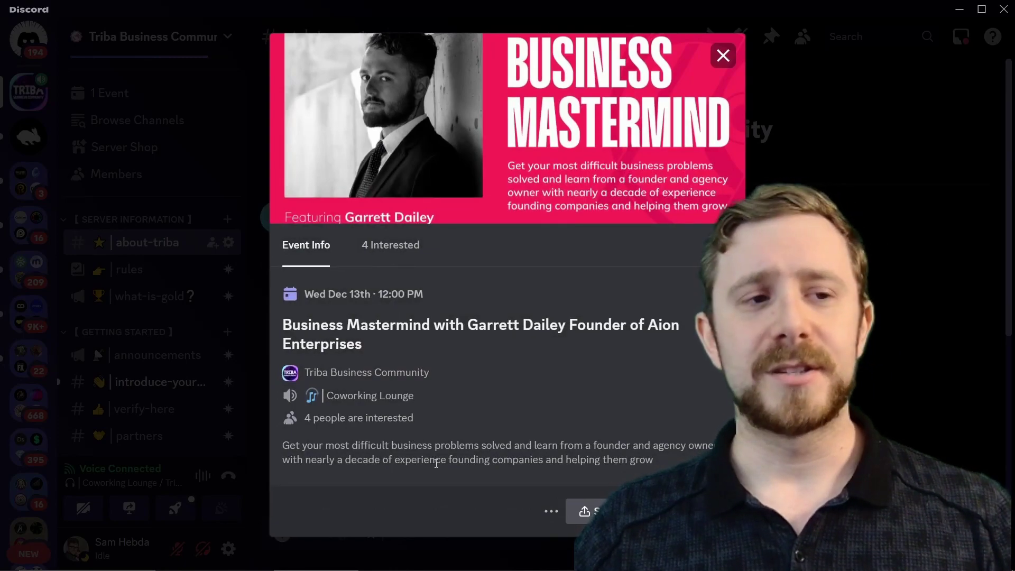
pyautogui.click(551, 511)
pyautogui.click(594, 450)
pyautogui.press('Return')
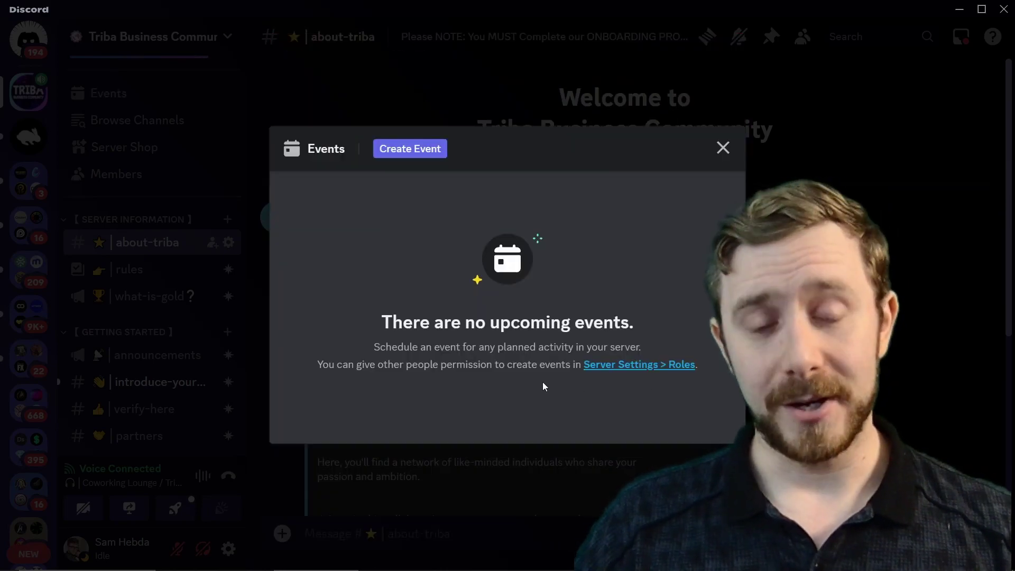
# - Create a new voice-channel event in Coworking Lounge with the topic 'Business Masterminds'
pyautogui.click(390, 158)
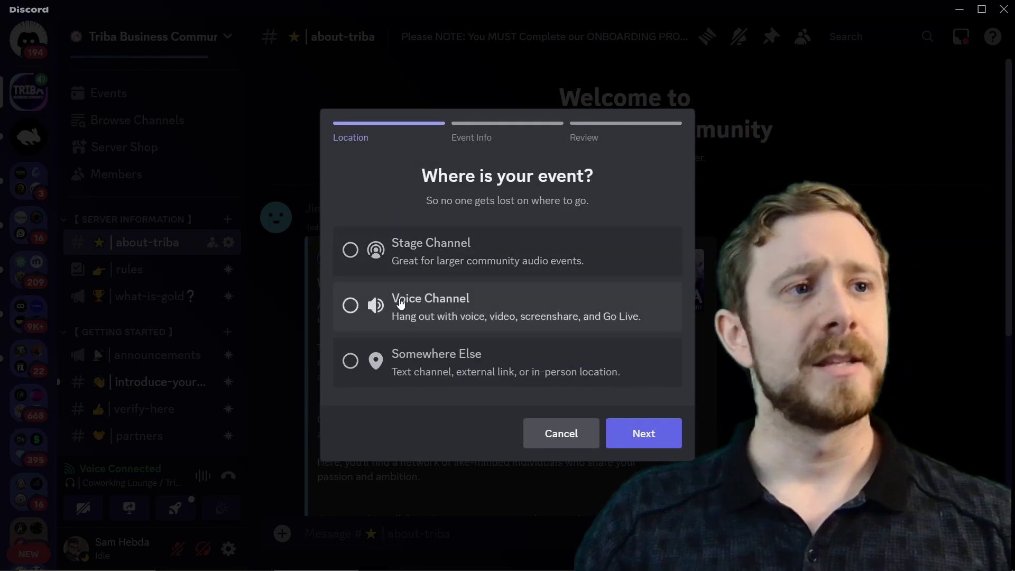
pyautogui.click(399, 301)
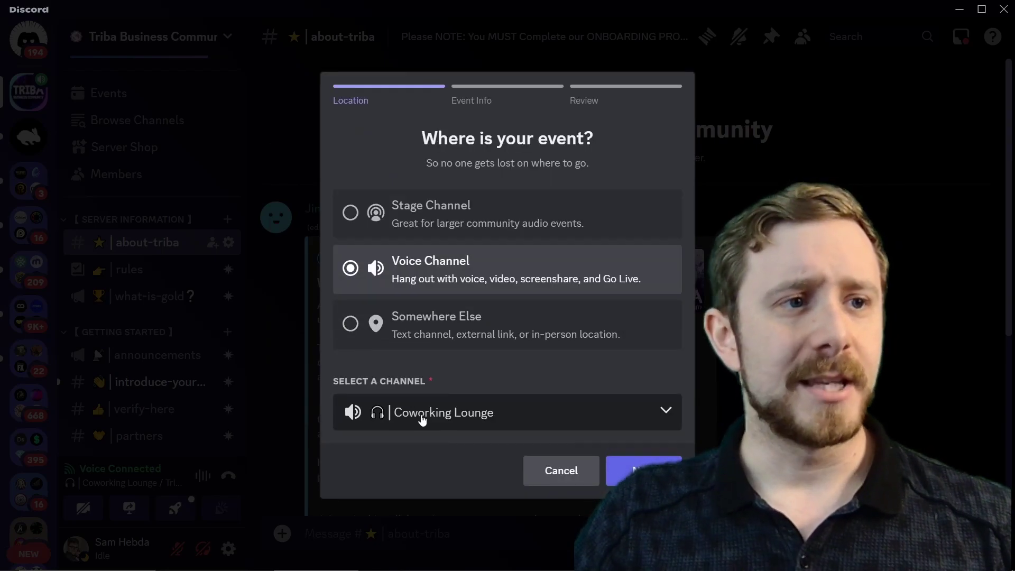
pyautogui.press('Return')
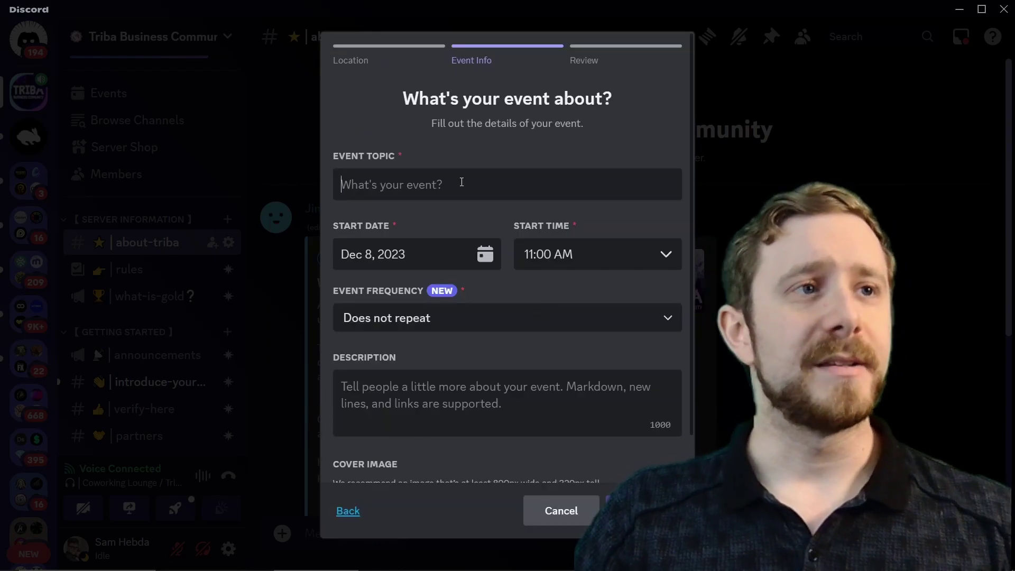
pyautogui.write('Busines')
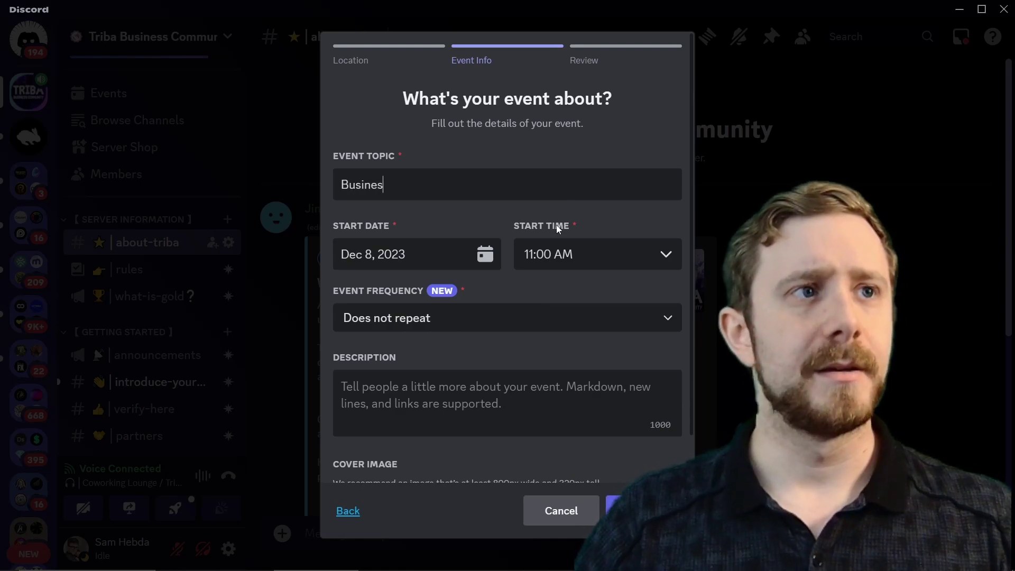
pyautogui.write('s Masterminds')
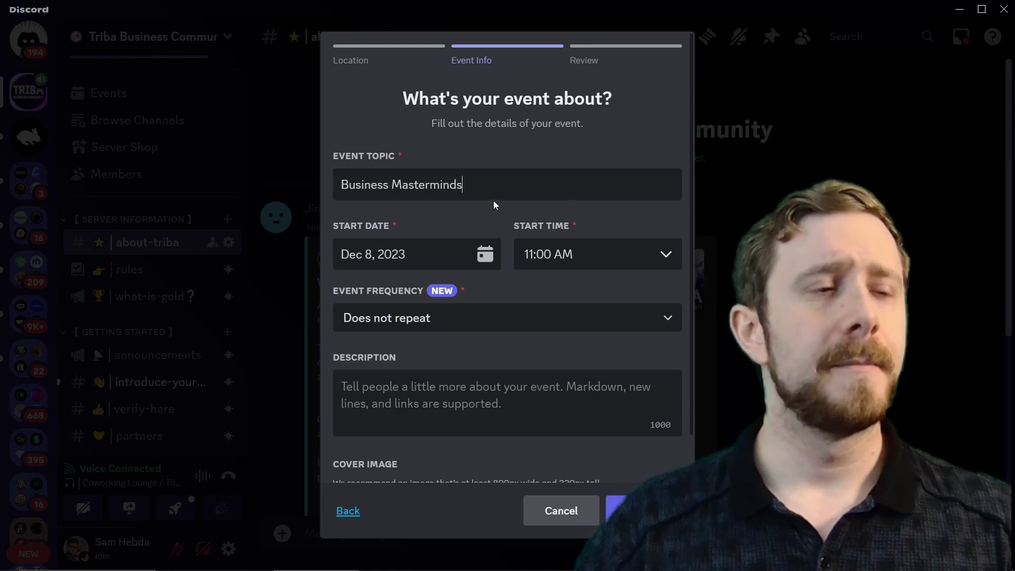
# - Set the event's start to Dec 13, 2023 at 12:00 PM
pyautogui.click(403, 256)
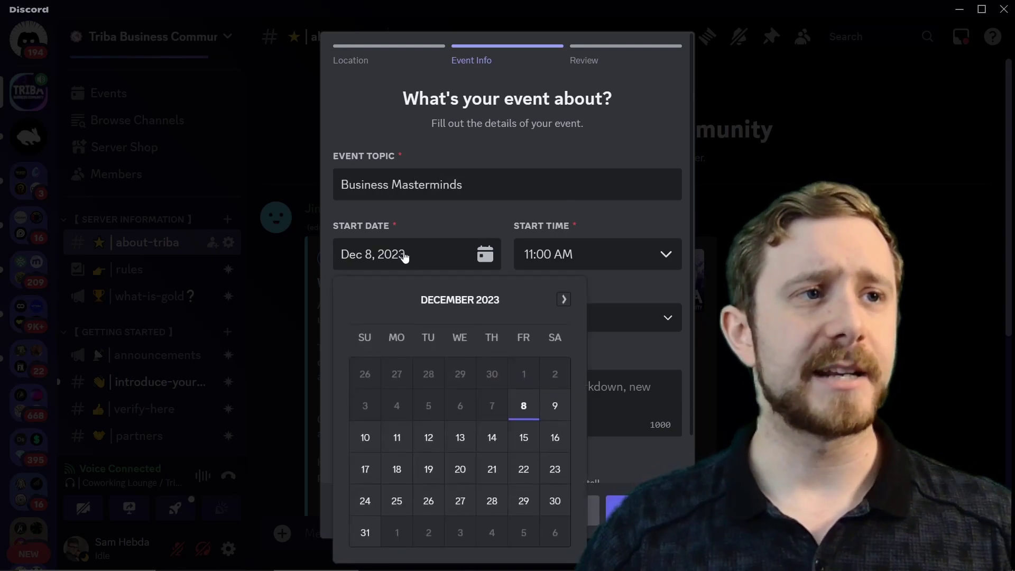
pyautogui.click(459, 437)
pyautogui.click(576, 259)
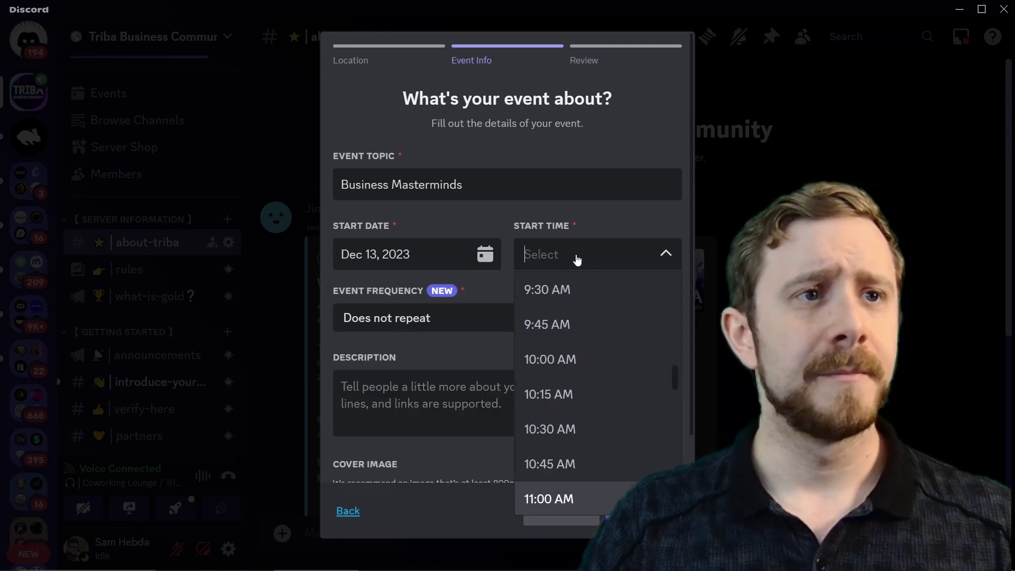
pyautogui.scroll(-2, 587, 412)
pyautogui.scroll(-2, 589, 418)
pyautogui.click(588, 423)
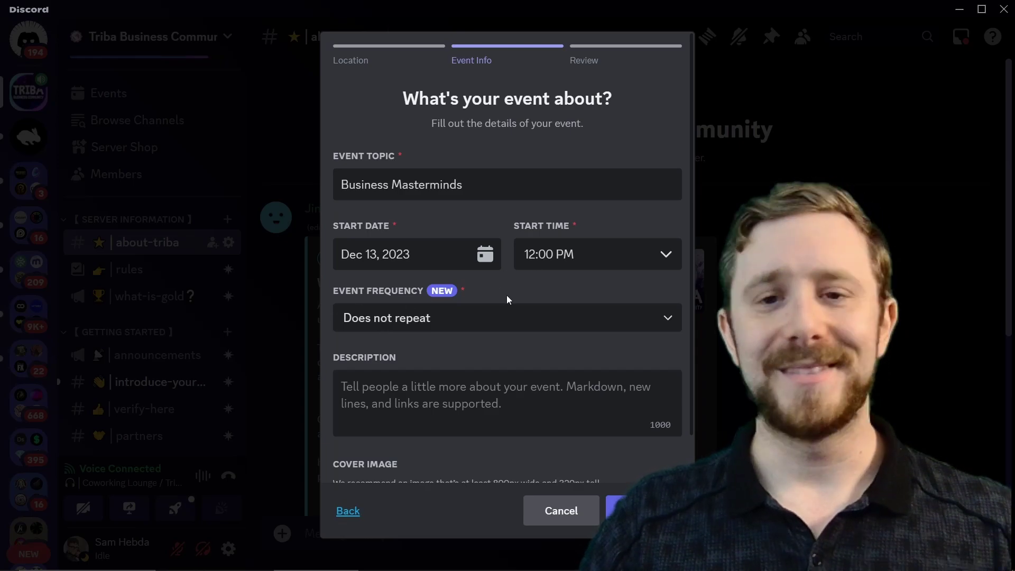
# - Make the event repeat weekly on Wednesday and paste the saved description from clipboard history
pyautogui.click(502, 326)
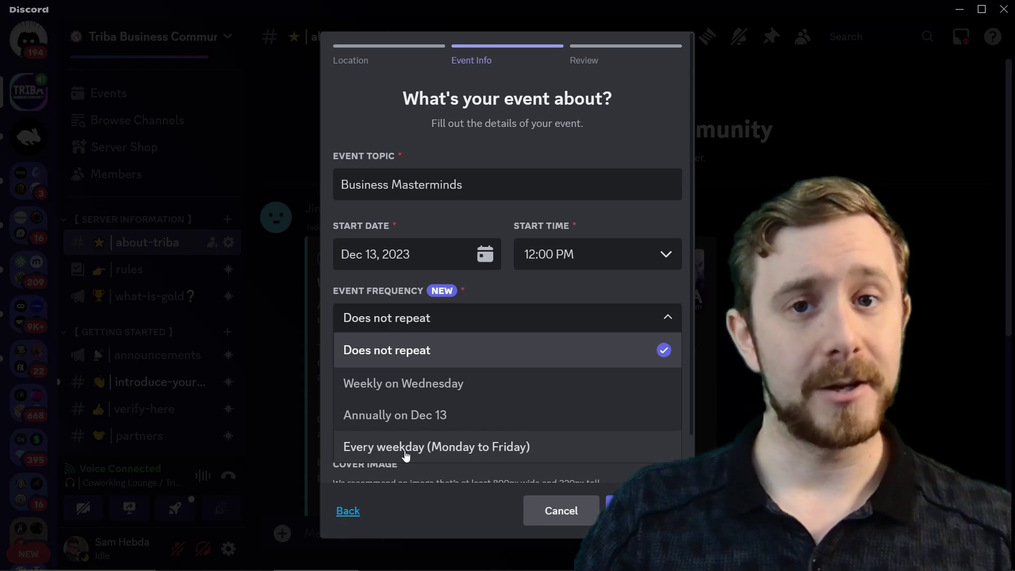
pyautogui.click(422, 385)
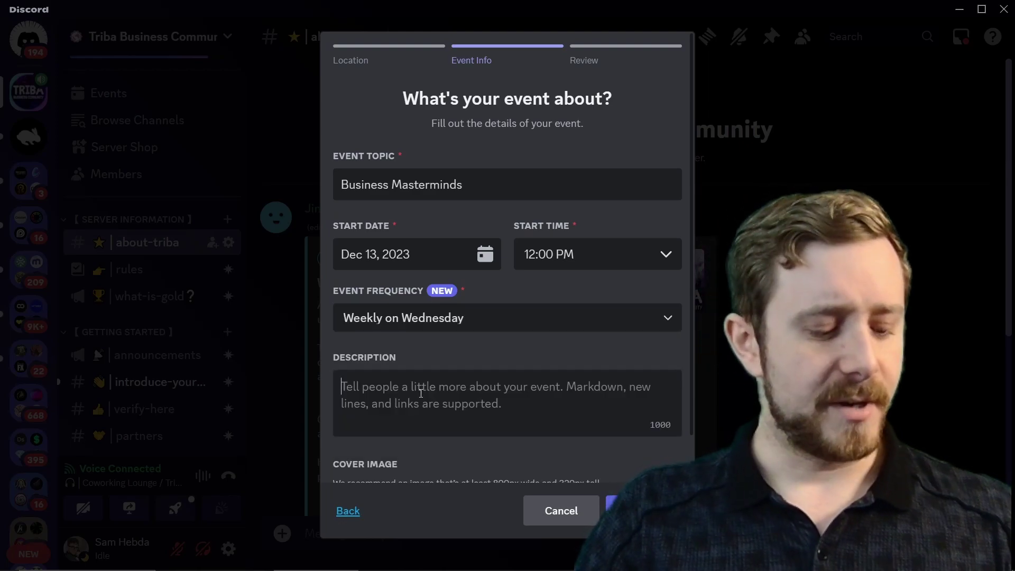
pyautogui.press('super+v')
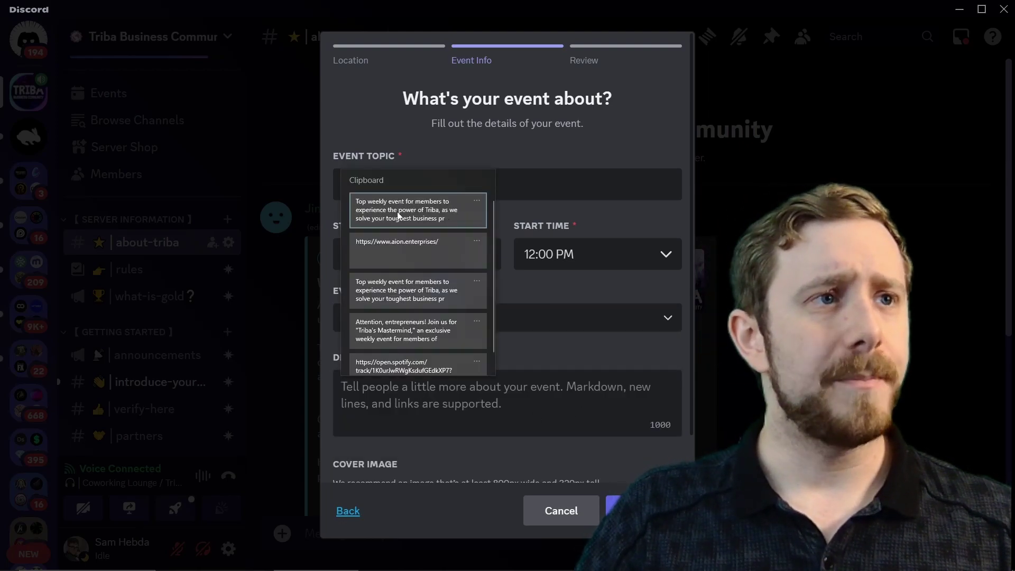
pyautogui.click(399, 216)
pyautogui.scroll(-3, 357, 245)
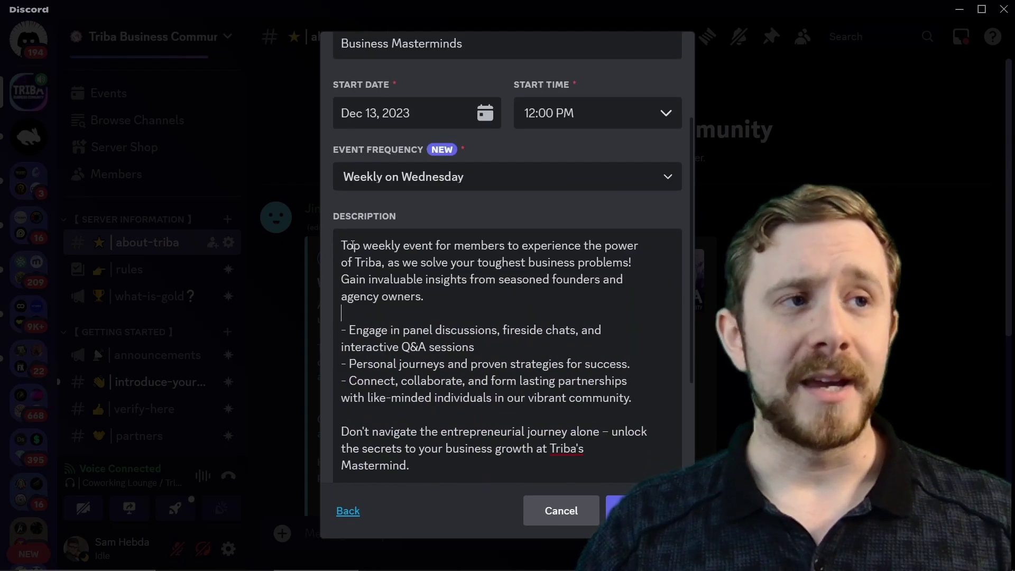
pyautogui.scroll(-2, 378, 415)
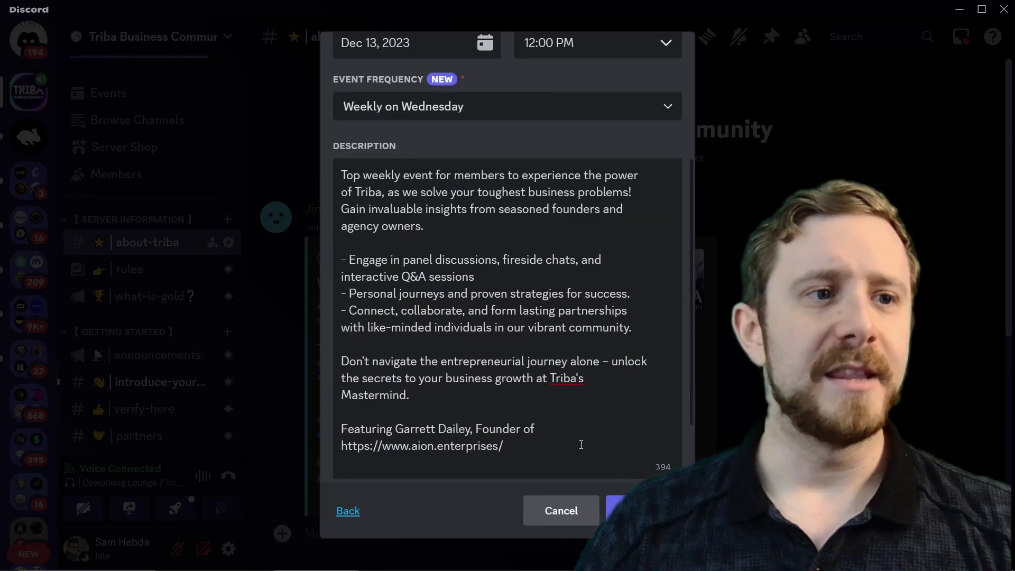
pyautogui.scroll(5, 567, 448)
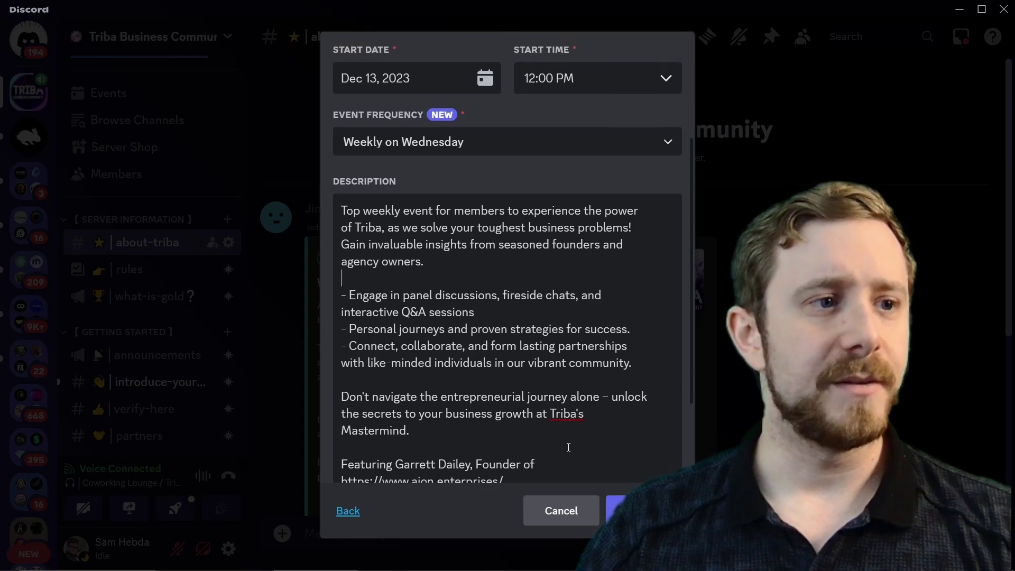
pyautogui.scroll(-8, 476, 423)
# - Upload MASTERMINDS GARRETT 2023 widescreen.png as the event's cover image
pyautogui.click(405, 459)
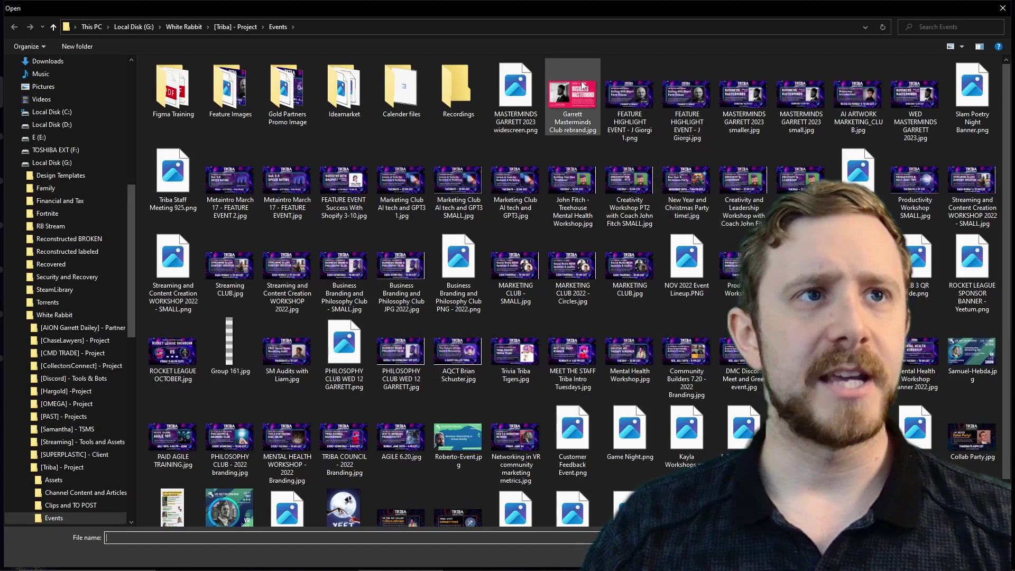
pyautogui.click(515, 95)
pyautogui.press('Return')
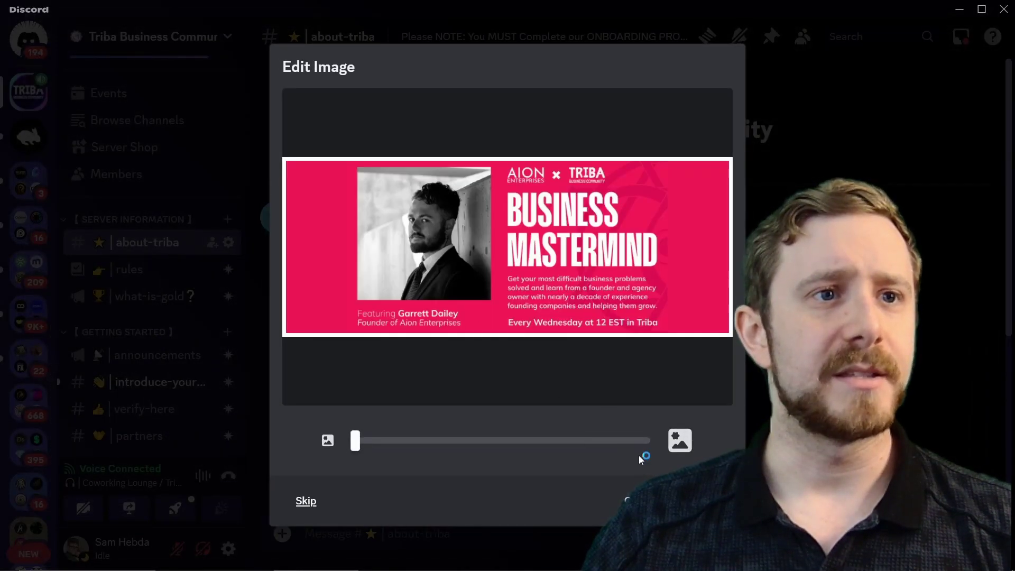
# - Apply the banner crop, create the Business Masterminds event, and copy its invite link
pyautogui.click(655, 501)
pyautogui.scroll(-5, 573, 417)
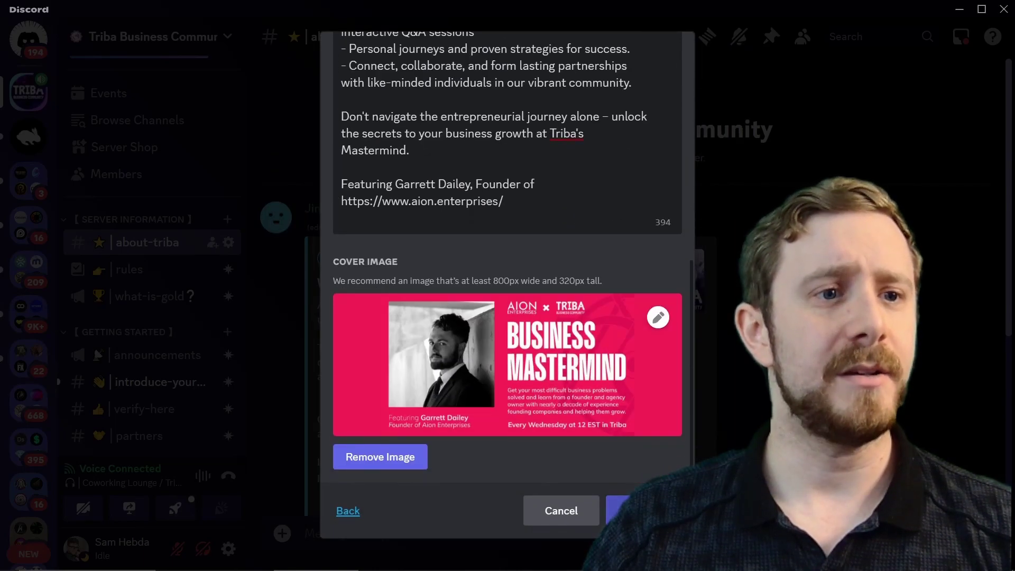
pyautogui.click(617, 509)
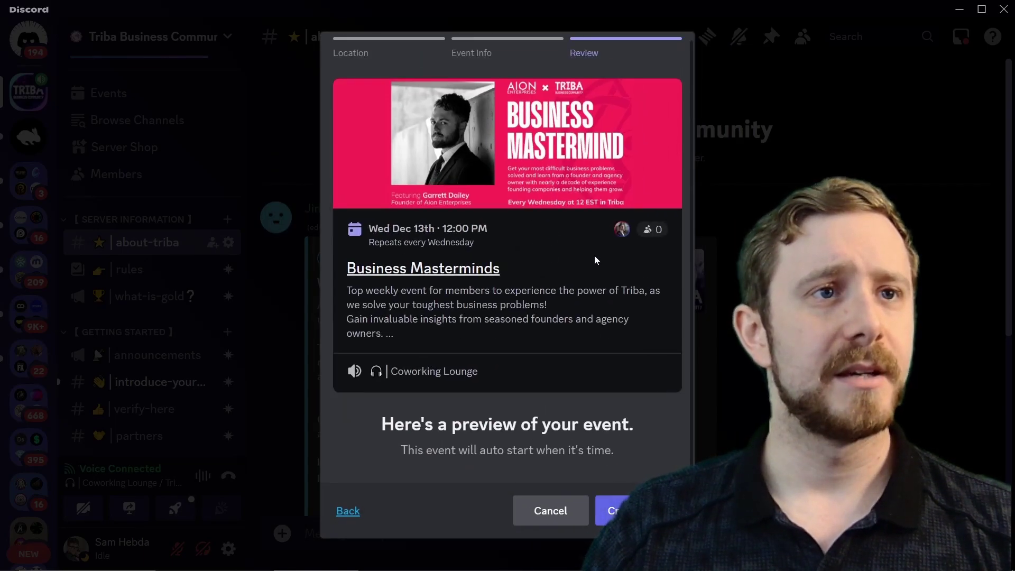
pyautogui.click(613, 510)
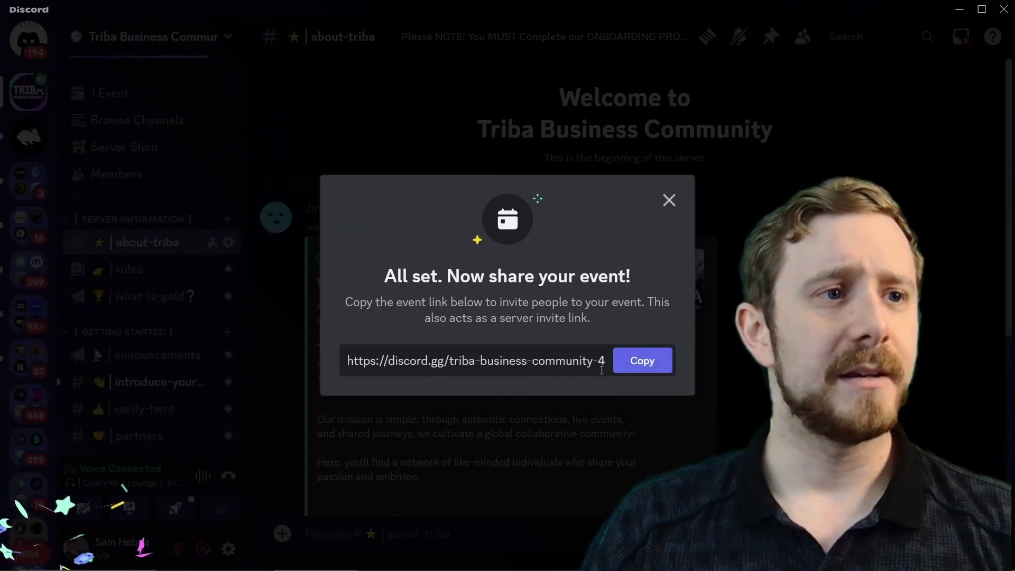
pyautogui.click(644, 359)
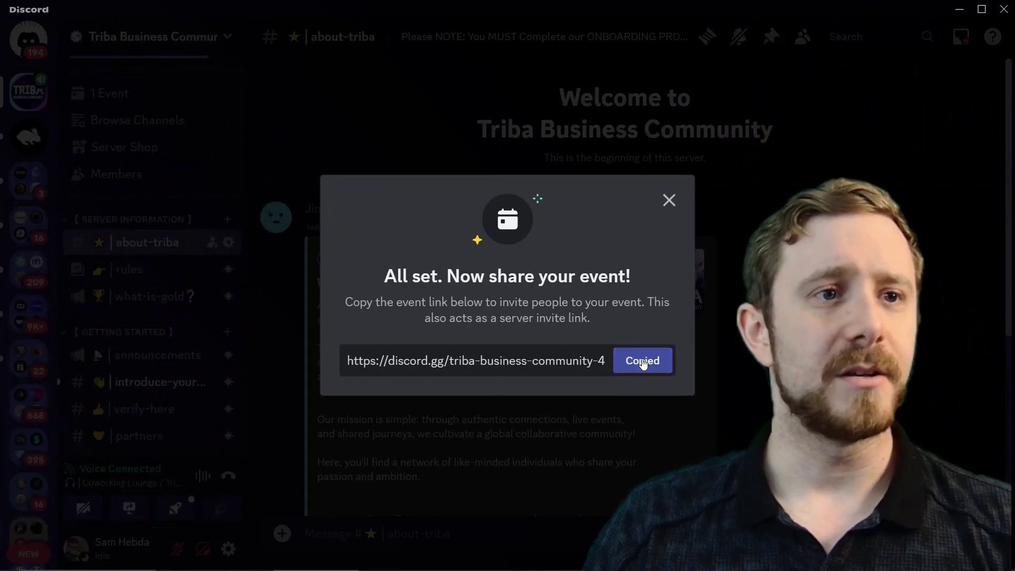
pyautogui.click(687, 436)
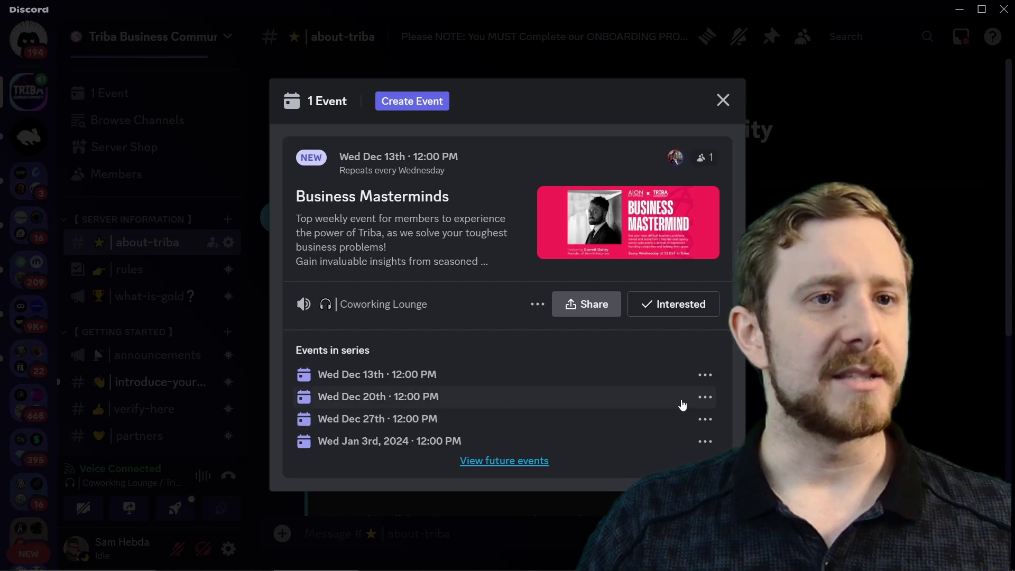
# - Move only the Dec 20th occurrence to 12:15 PM, then list future dates through Jan 10th, 2024
pyautogui.click(704, 397)
pyautogui.click(726, 426)
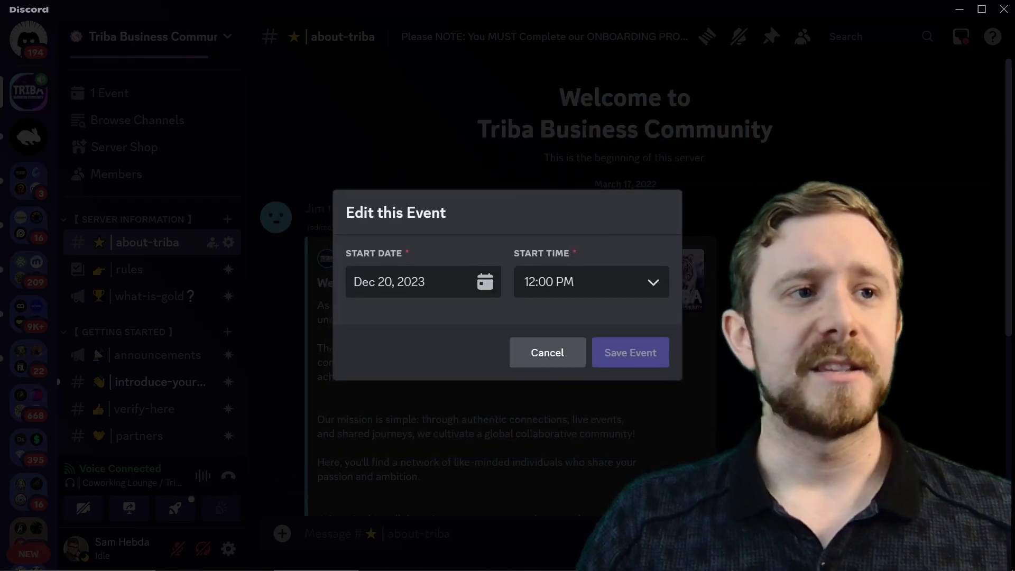
pyautogui.click(634, 283)
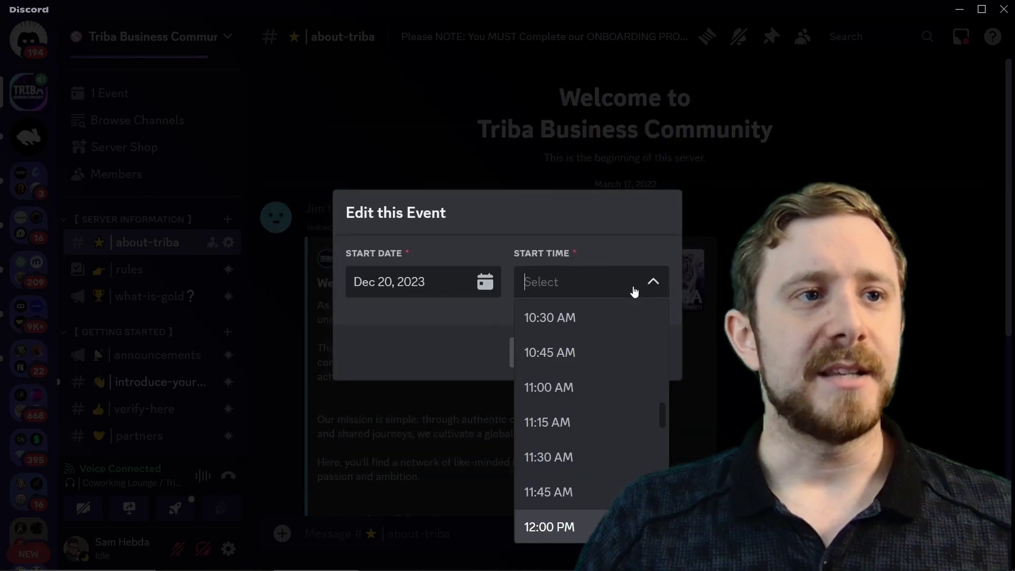
pyautogui.scroll(-2, 585, 503)
pyautogui.click(582, 496)
pyautogui.click(629, 354)
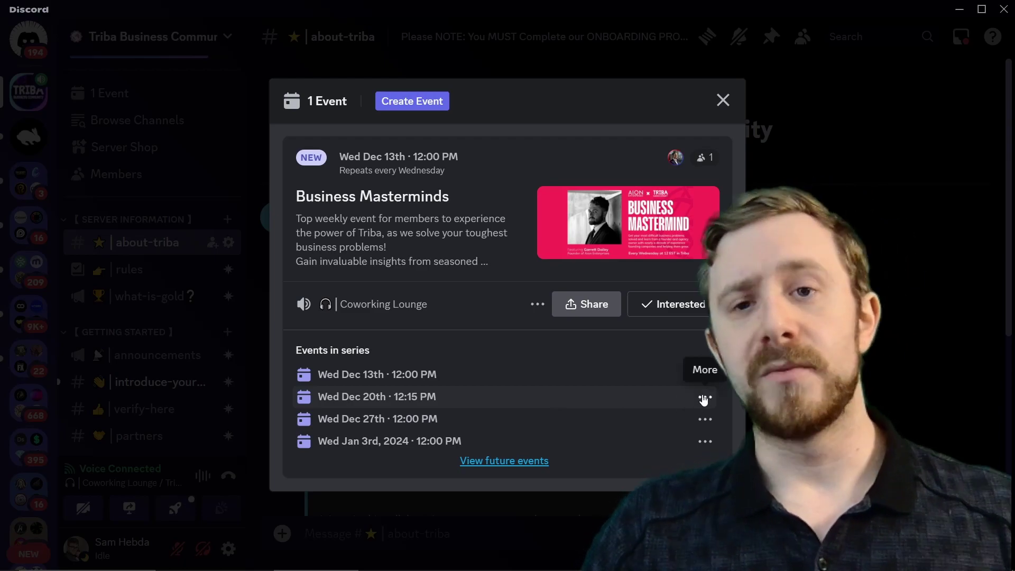
pyautogui.click(493, 461)
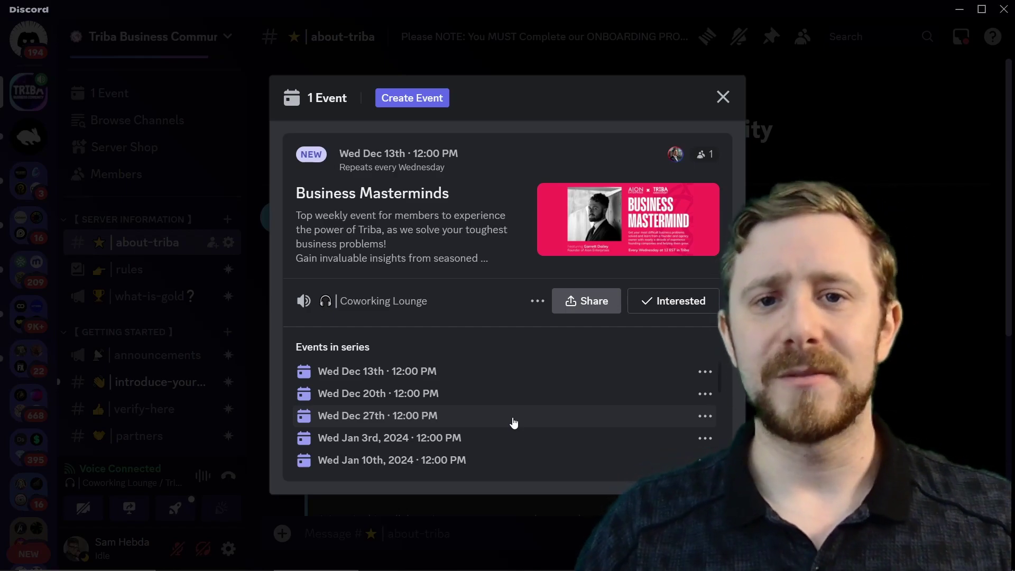
pyautogui.press('Escape')
pyautogui.scroll(-3, 132, 285)
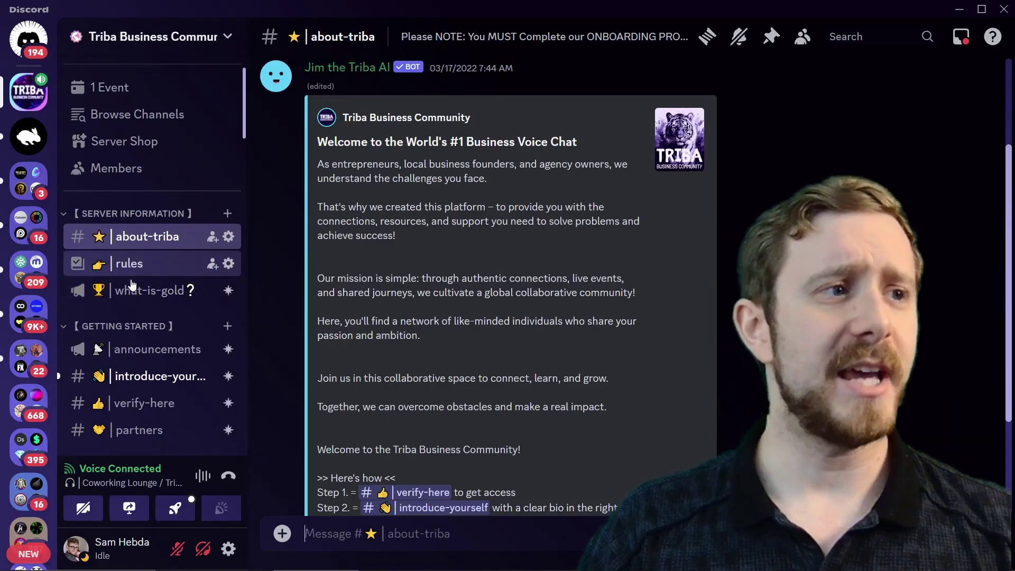
pyautogui.scroll(-5, 148, 328)
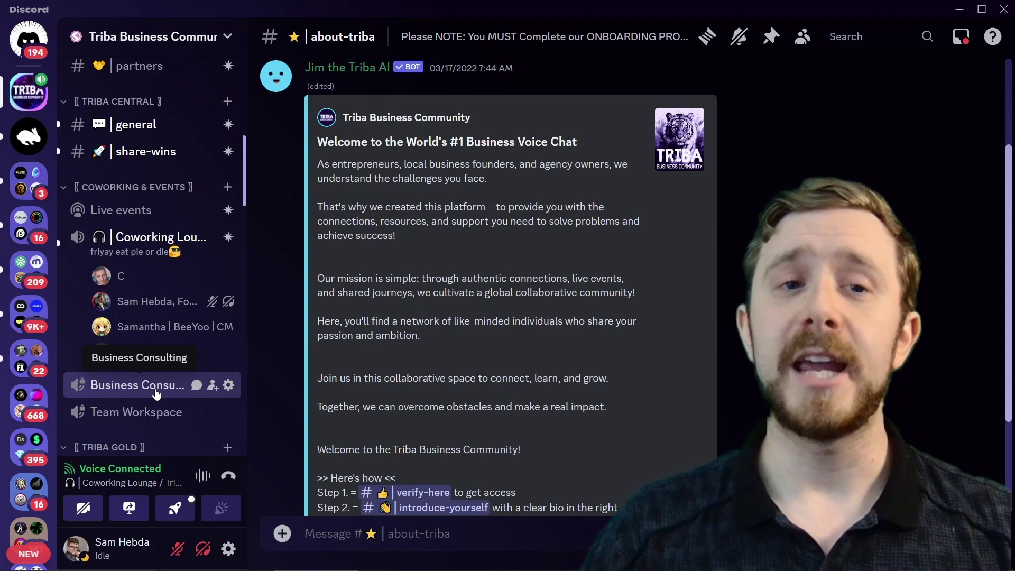
pyautogui.scroll(-3, 265, 408)
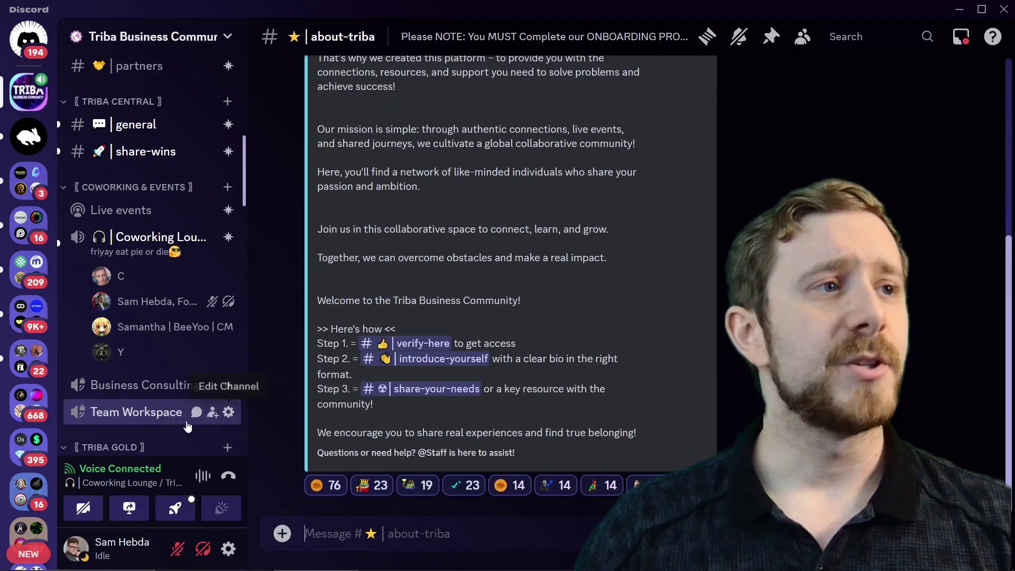